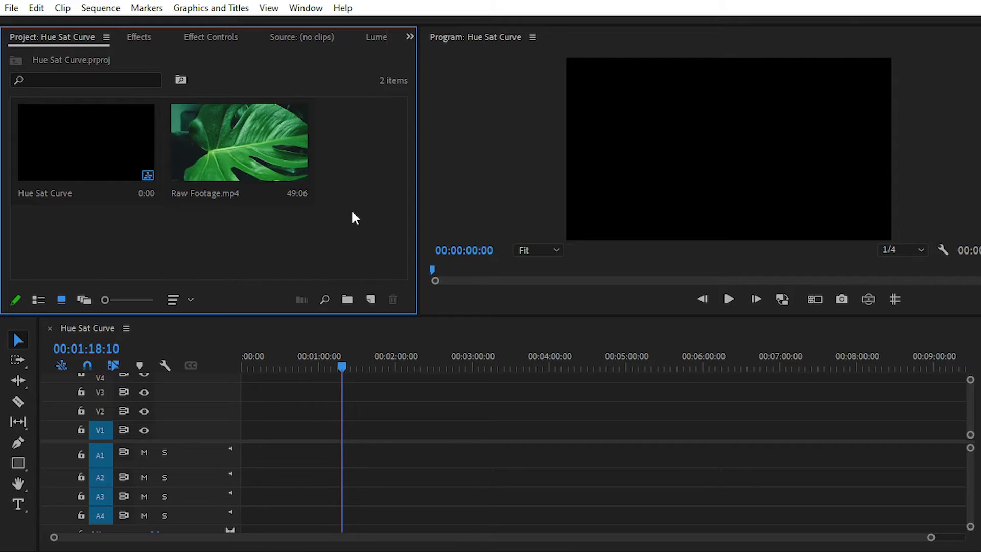
- Drag Raw Footage.mp4 from the Project panel onto track V1 of the Hue Sat Curve sequence
click(526, 139)
click(336, 183)
click(248, 141)
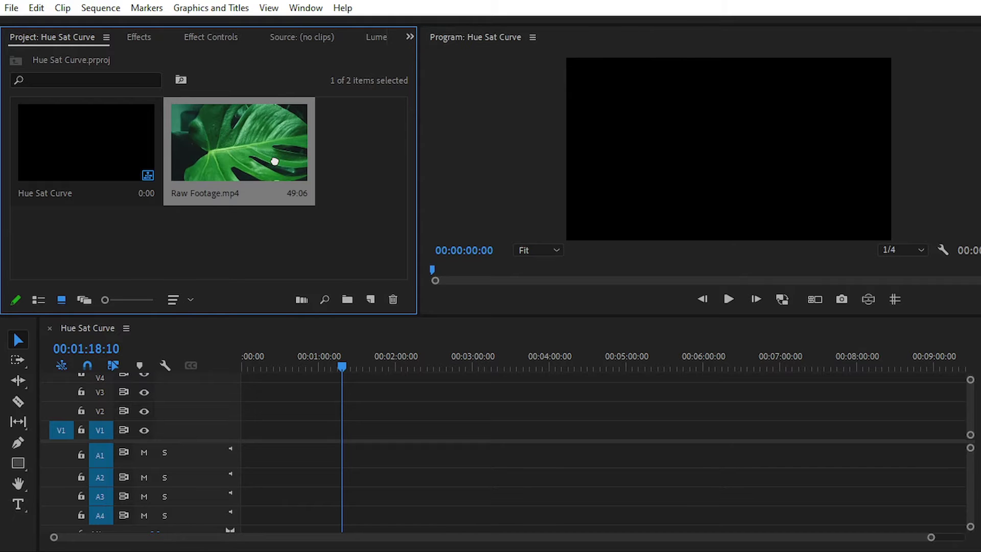
drag(278, 167, 385, 431)
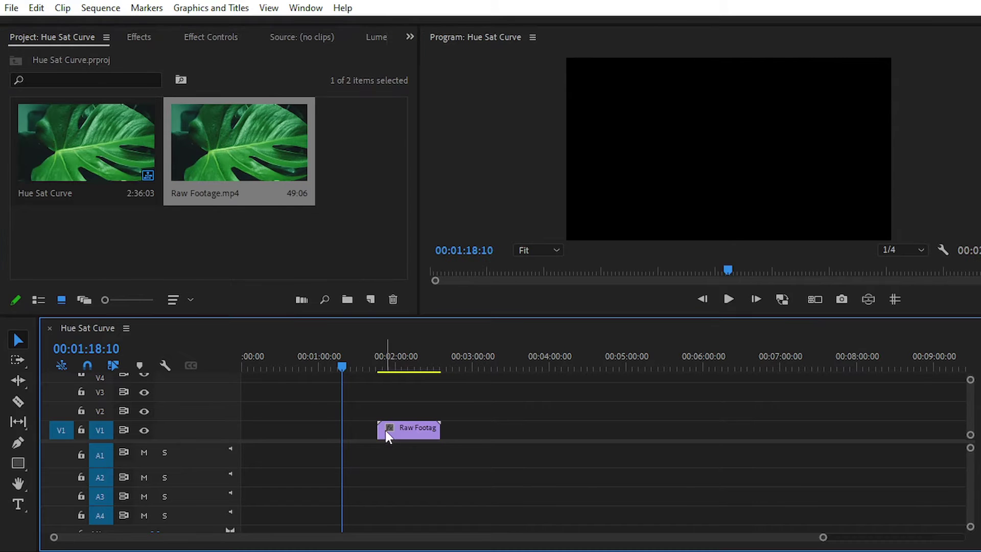
- Zoom the timeline in around the clip at 00:02:01:05 and play it briefly
click(398, 357)
key(equal)
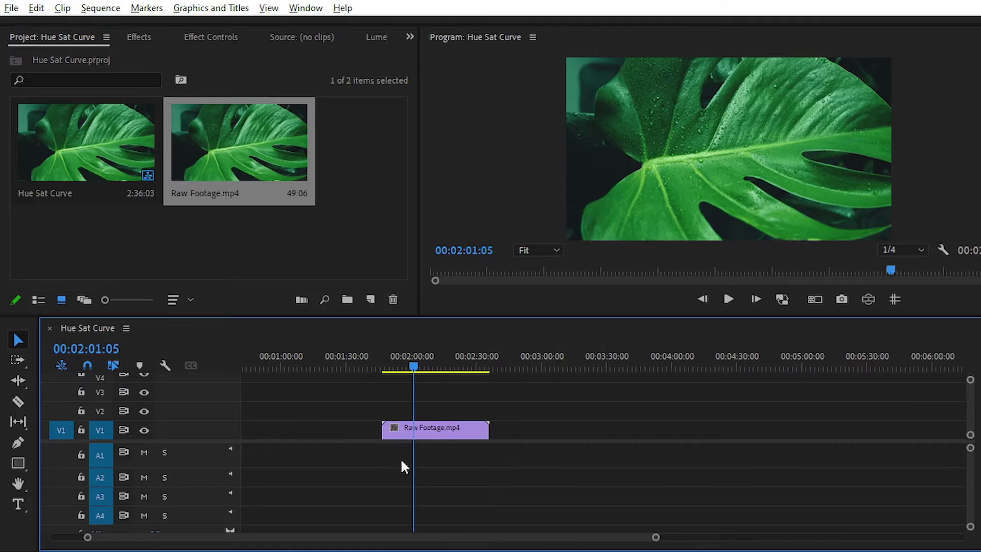
key(equal)
click(446, 435)
key(space)
key(space)
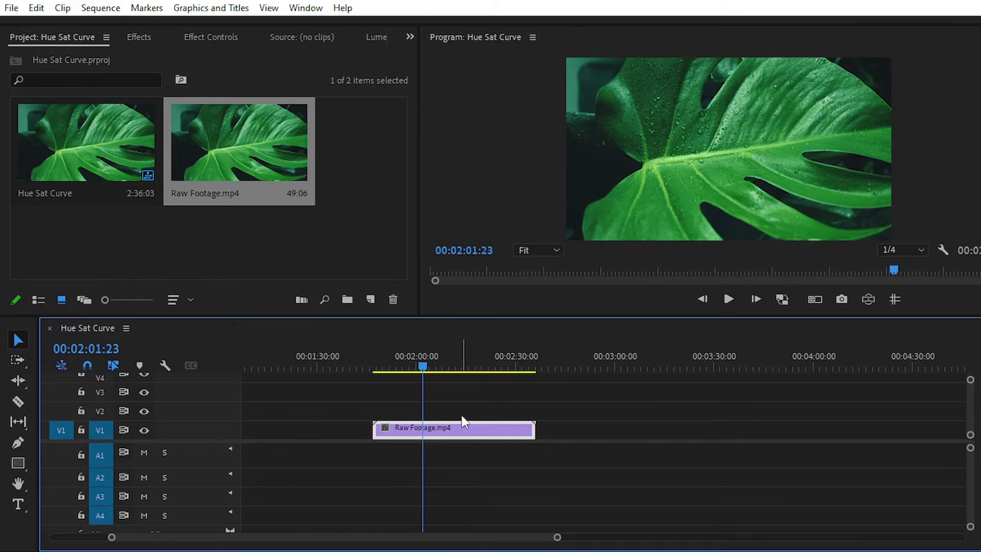
click(304, 8)
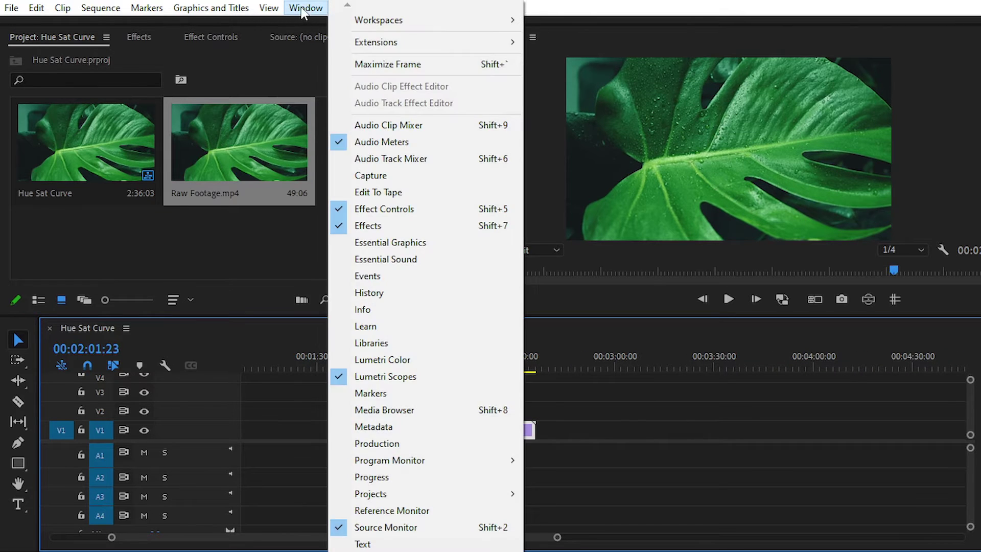
- Open the Lumetri Color panel from the Window menu and expand its Curves section
click(390, 361)
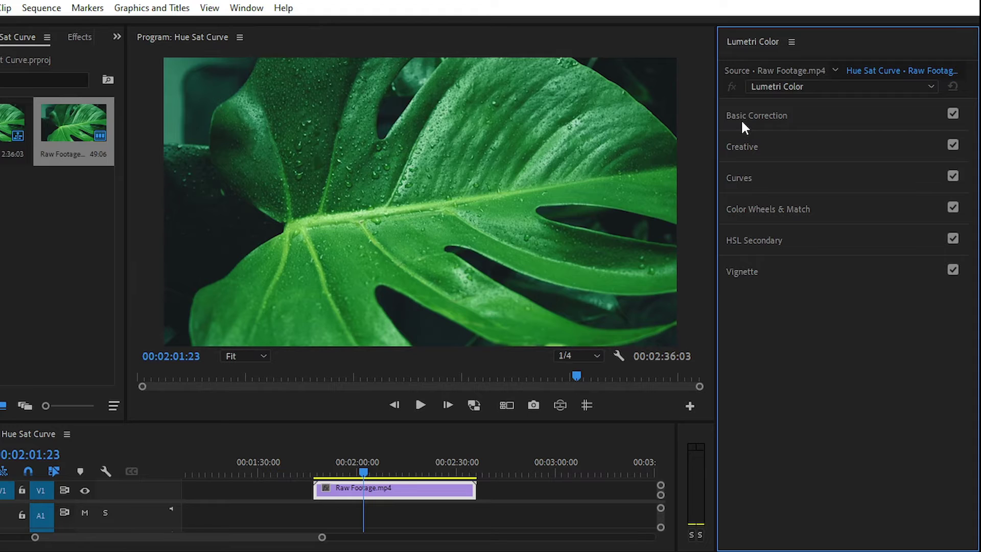
click(749, 209)
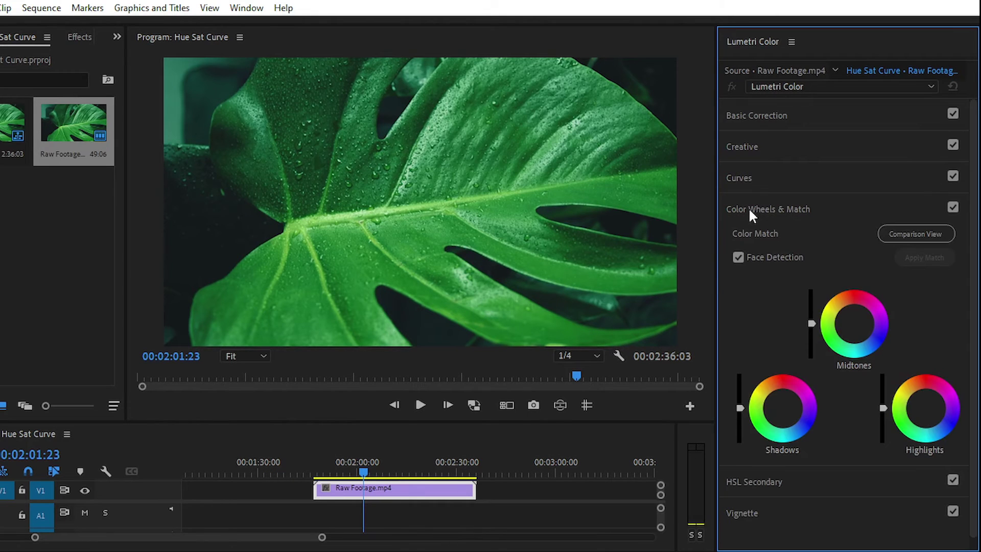
click(749, 208)
click(749, 177)
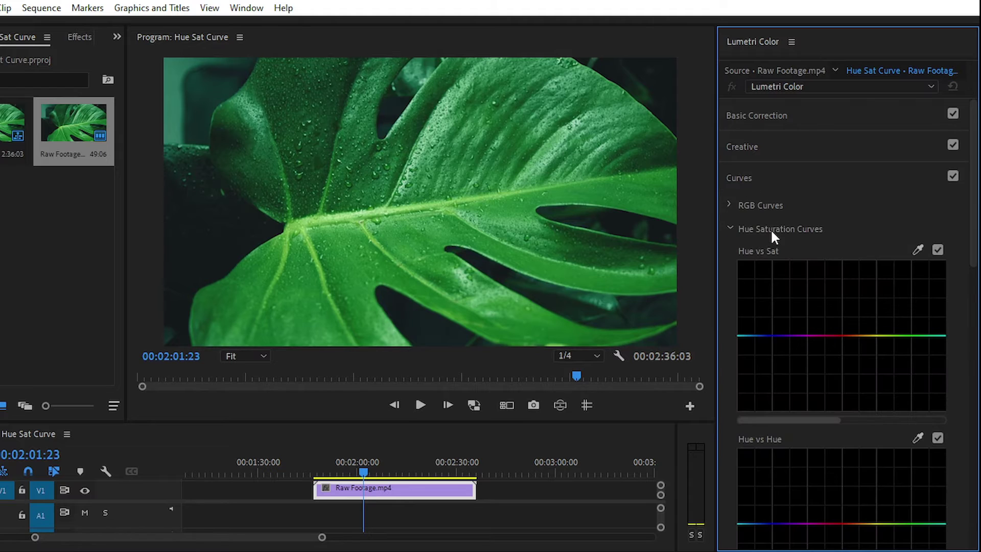
scroll(772, 231, down, 2)
click(729, 183)
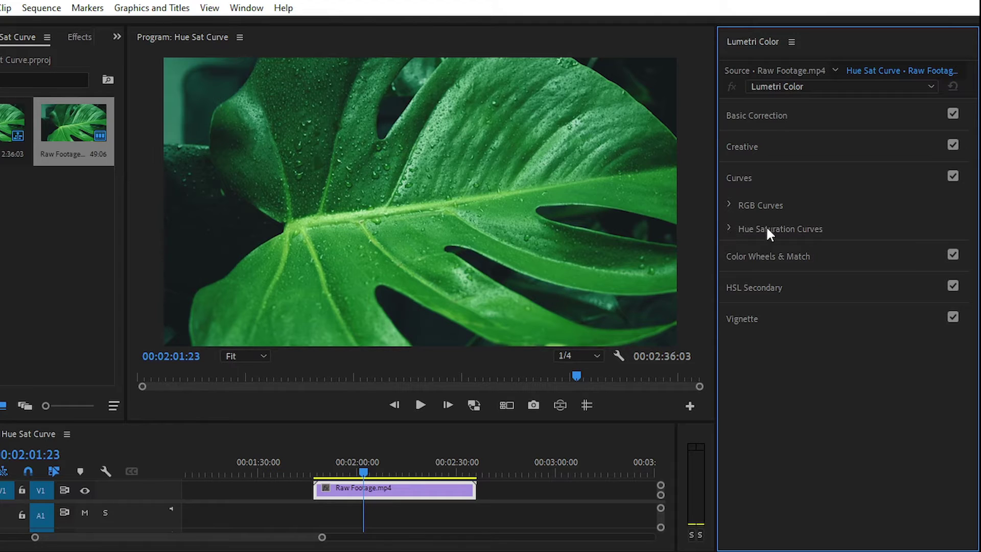
- Expand Hue Saturation Curves, widen the Lumetri panel, and scroll to the Hue vs Sat and Hue vs Hue graphs
click(728, 228)
scroll(793, 314, down, 4)
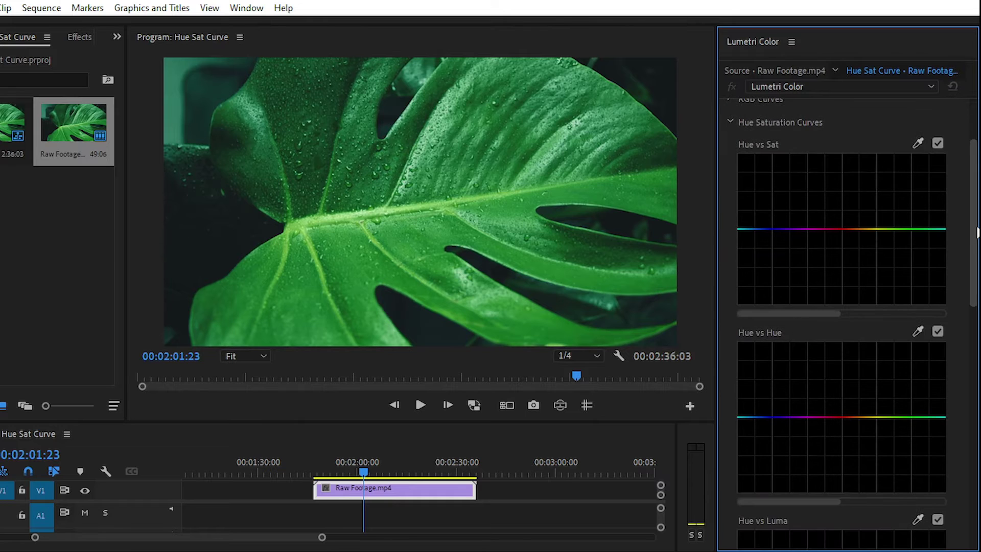
scroll(824, 255, down, 2)
drag(717, 259, 654, 266)
scroll(832, 257, up, 3)
scroll(833, 257, up, 1)
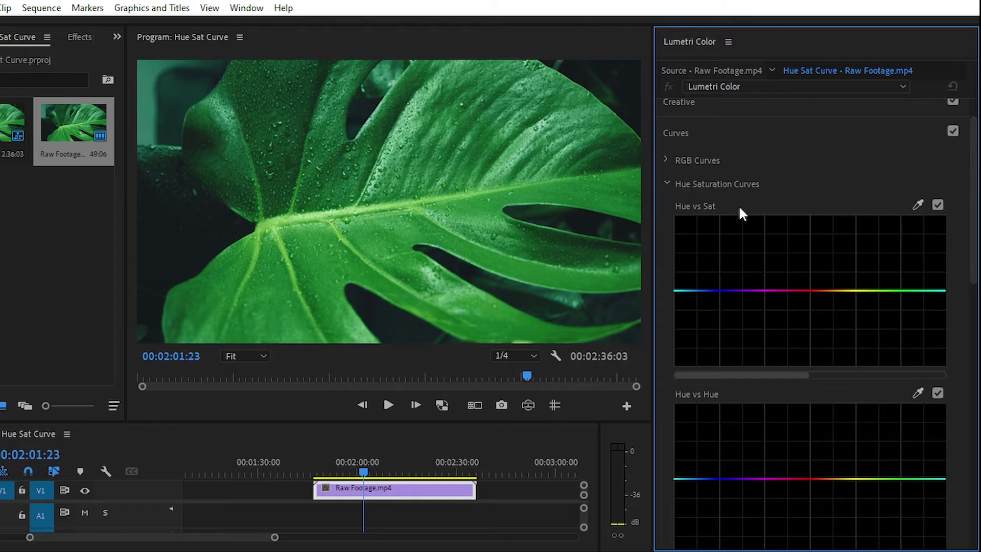
scroll(779, 313, down, 2)
scroll(842, 364, down, 5)
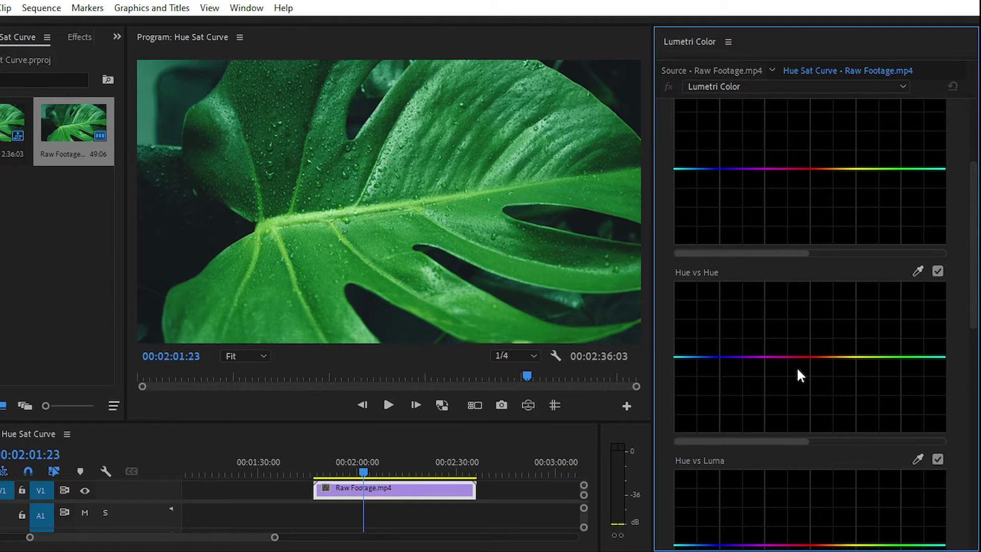
scroll(798, 417, down, 9)
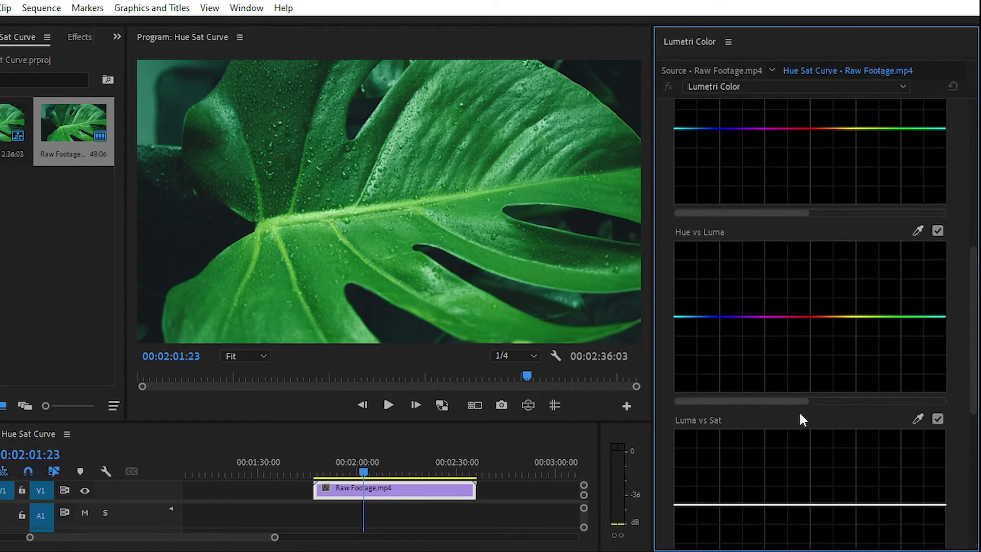
scroll(730, 439, down, 2)
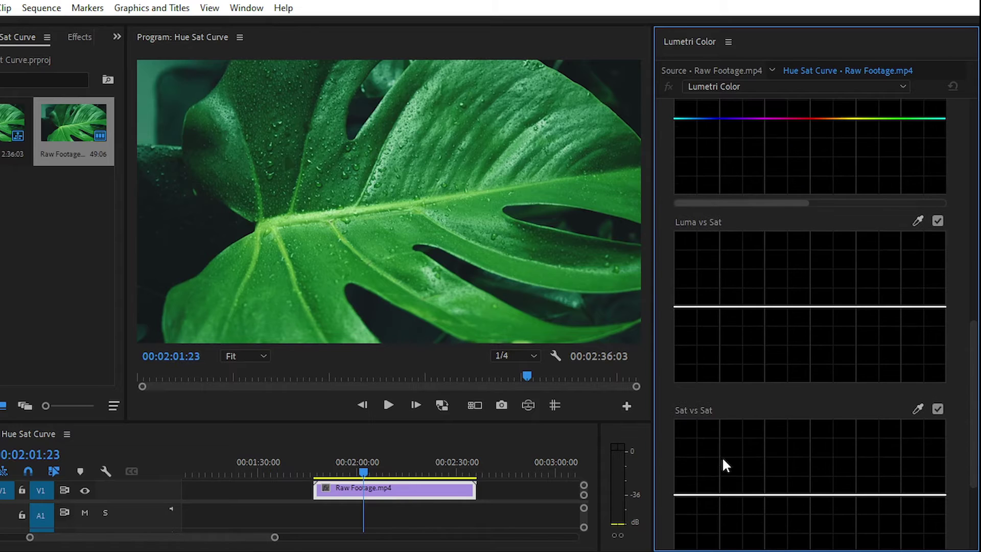
scroll(717, 433, down, 3)
scroll(856, 425, up, 20)
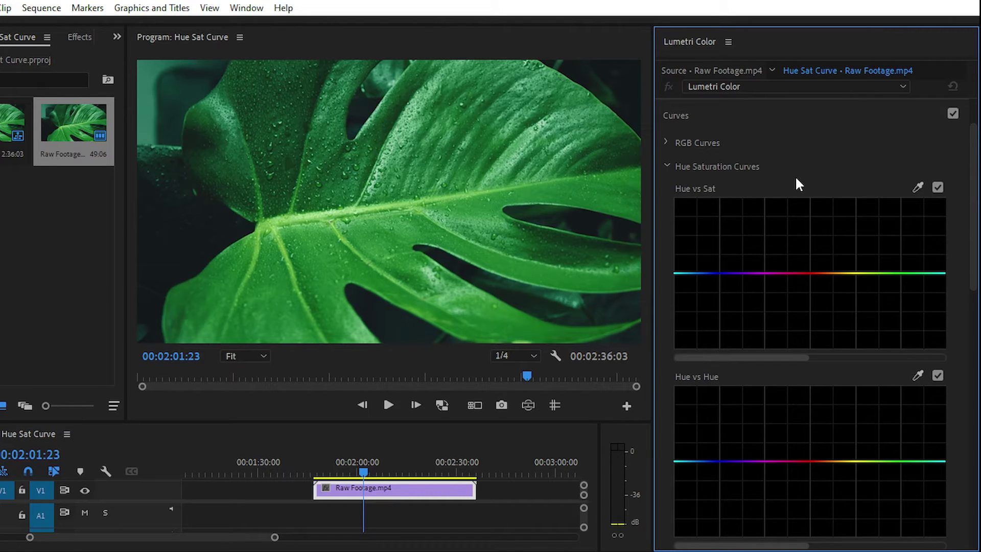
- Sample the leaf's green in Hue vs Sat, test boosting and draining saturation, then reset the curve flat
click(917, 188)
click(475, 202)
drag(904, 273, 904, 232)
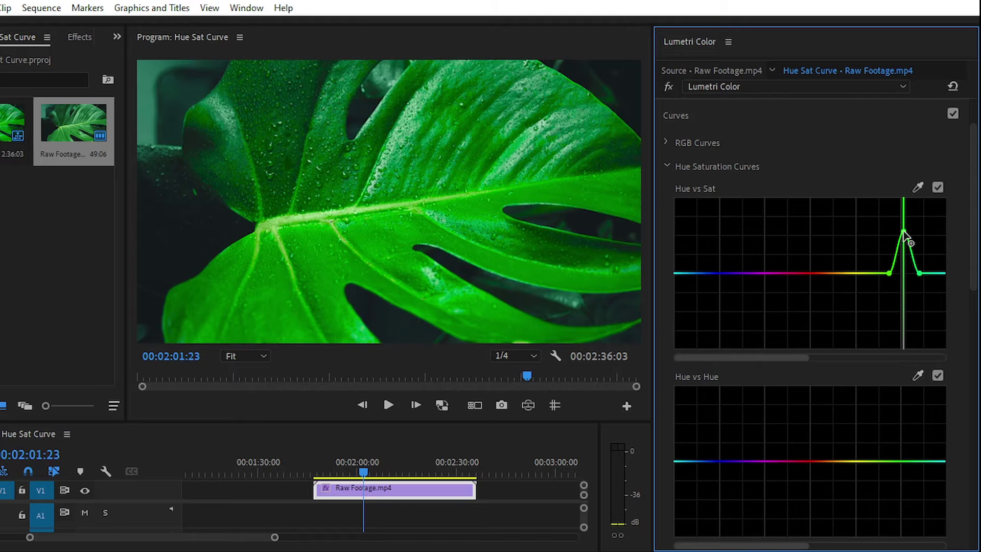
drag(904, 236, 906, 335)
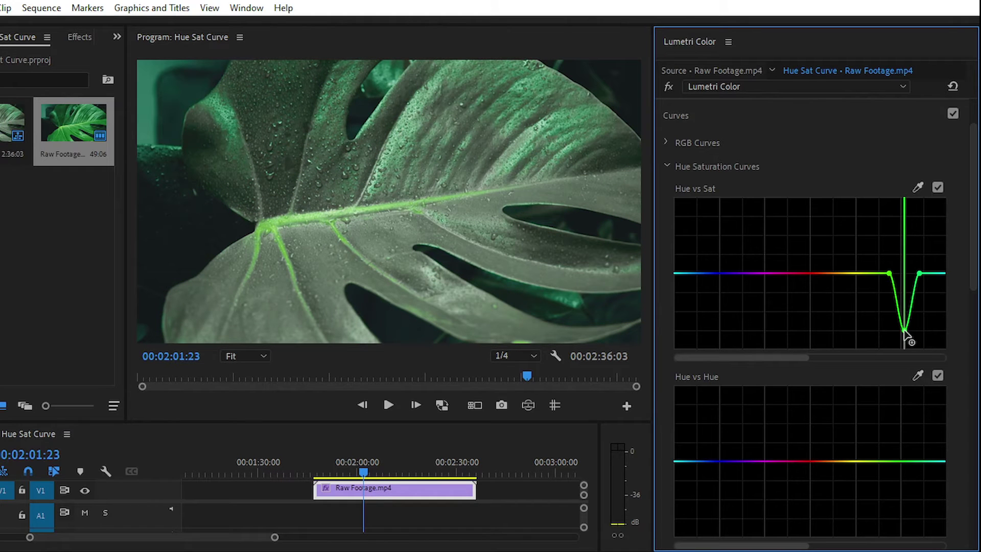
drag(906, 335, 906, 248)
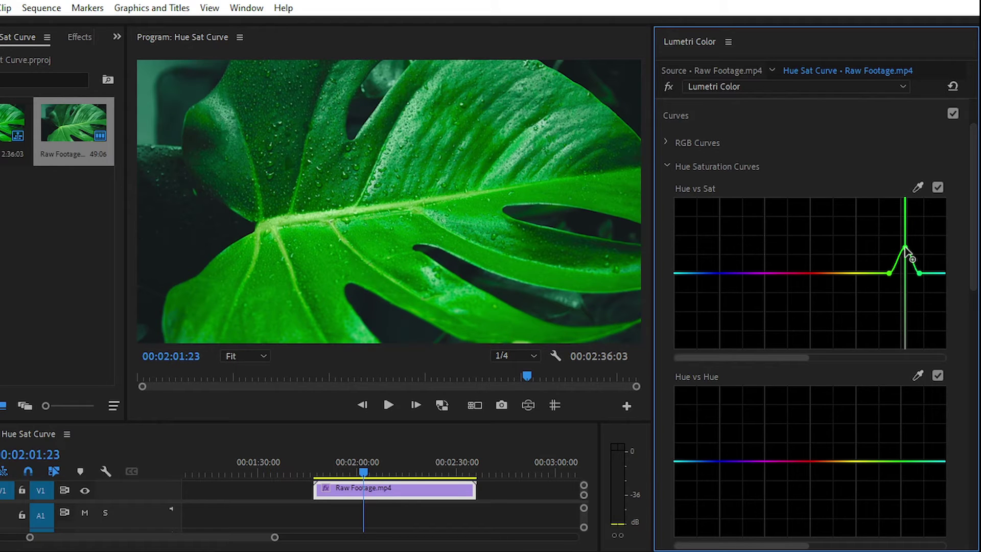
drag(906, 248, 906, 217)
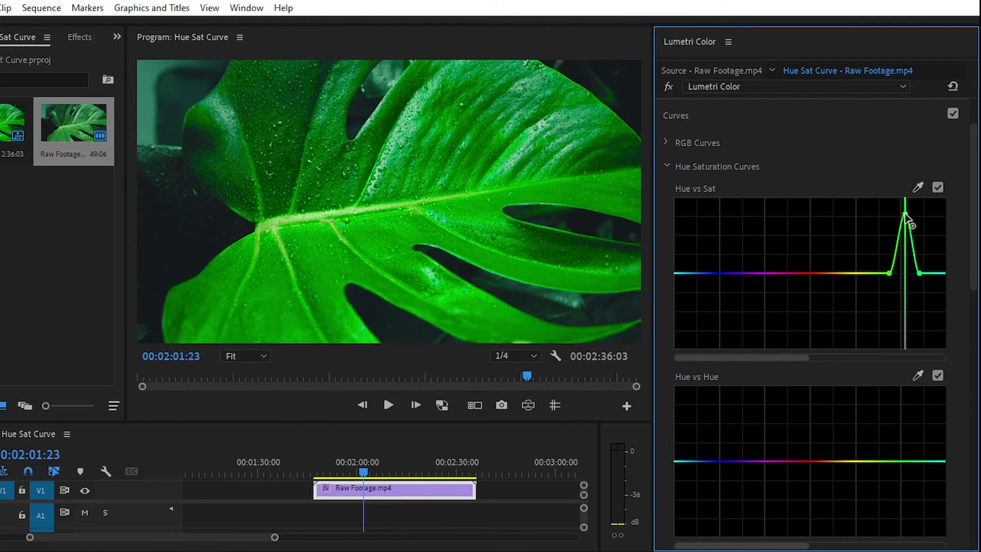
double_click(905, 246)
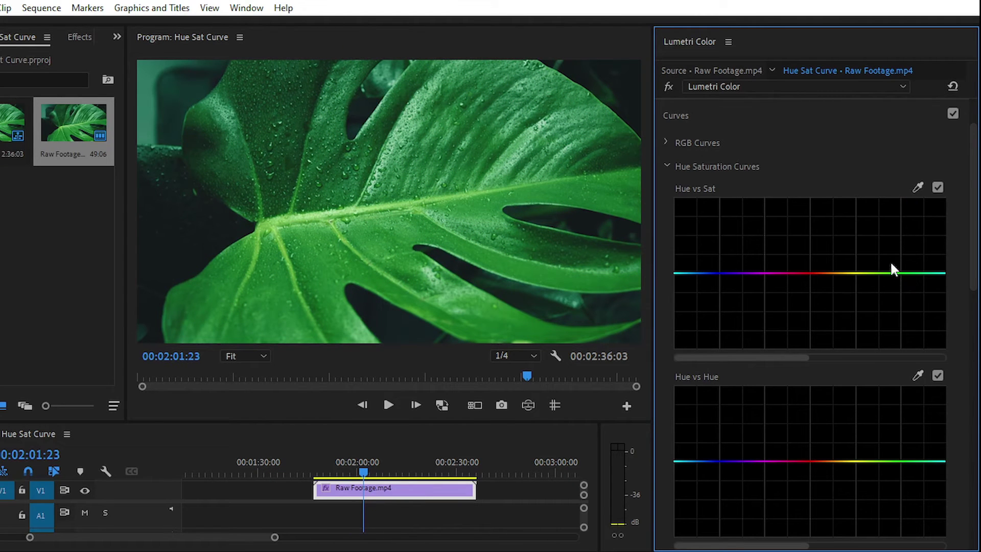
- Sample the leaf's green with the Hue vs Hue eyedropper and drag its point into a dip, turning it teal-blue
drag(974, 221, 955, 281)
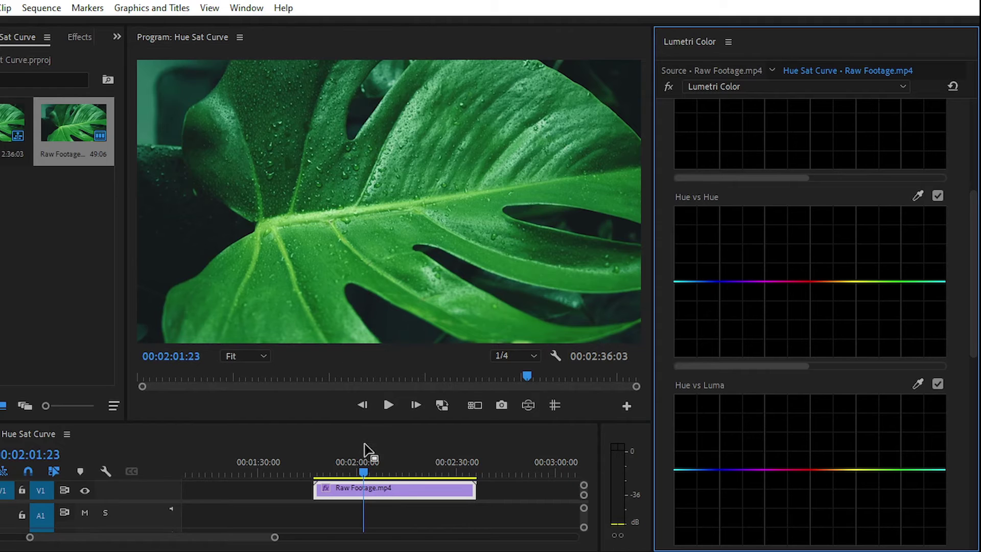
key(space)
key(space)
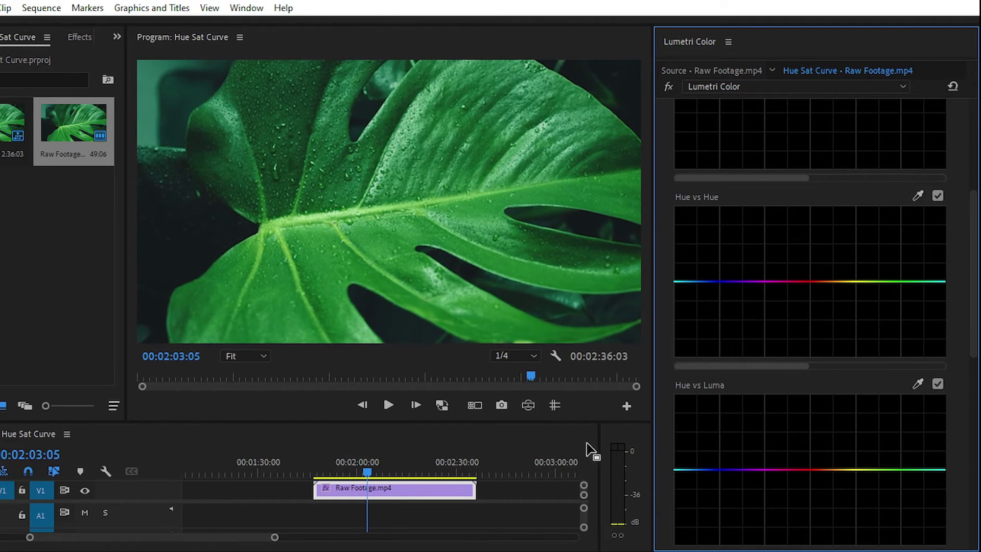
click(918, 195)
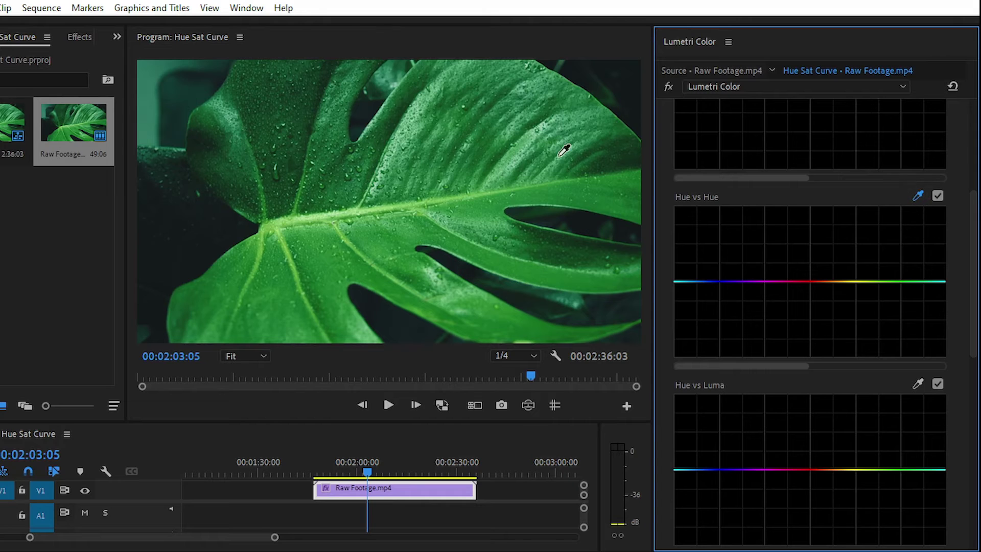
click(476, 205)
click(905, 282)
drag(905, 282, 905, 330)
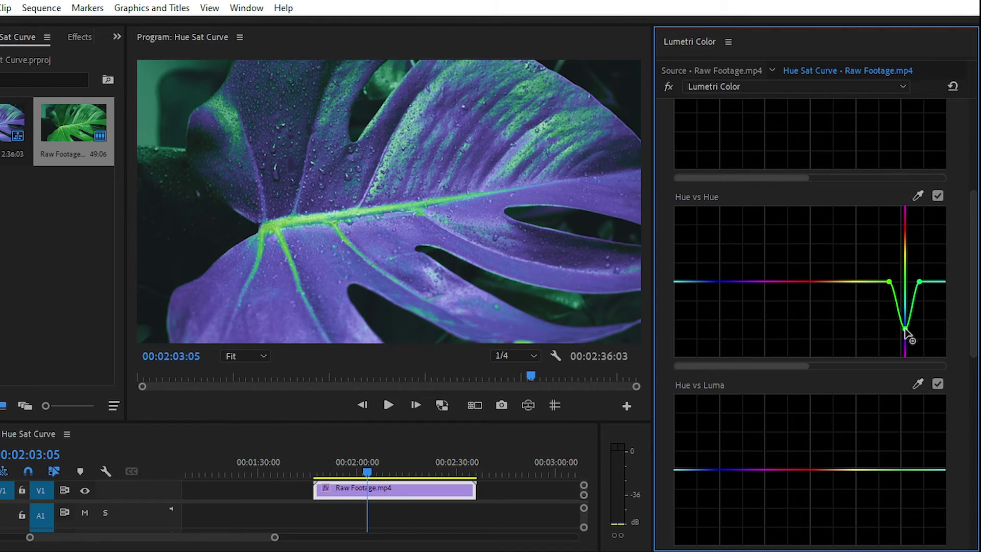
drag(905, 329, 905, 316)
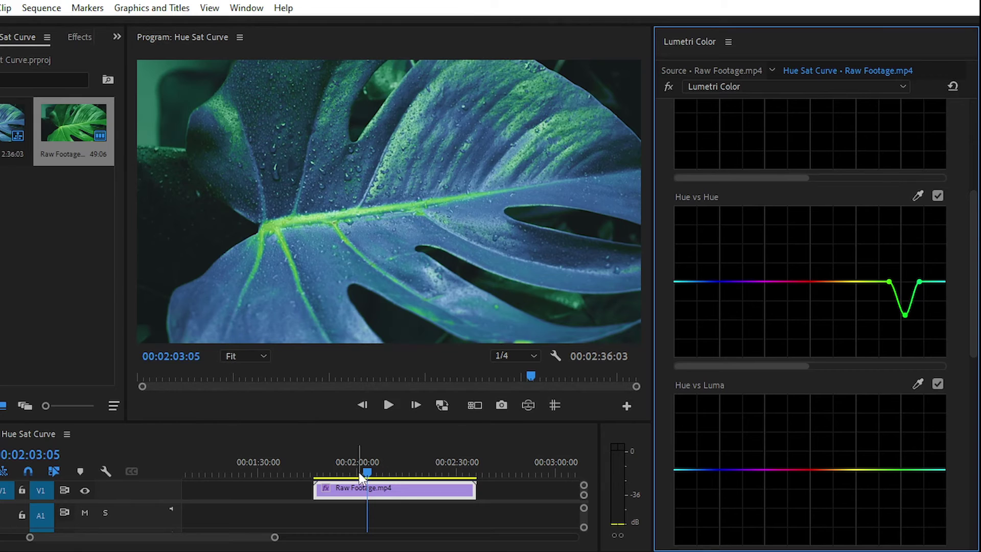
drag(369, 475, 385, 471)
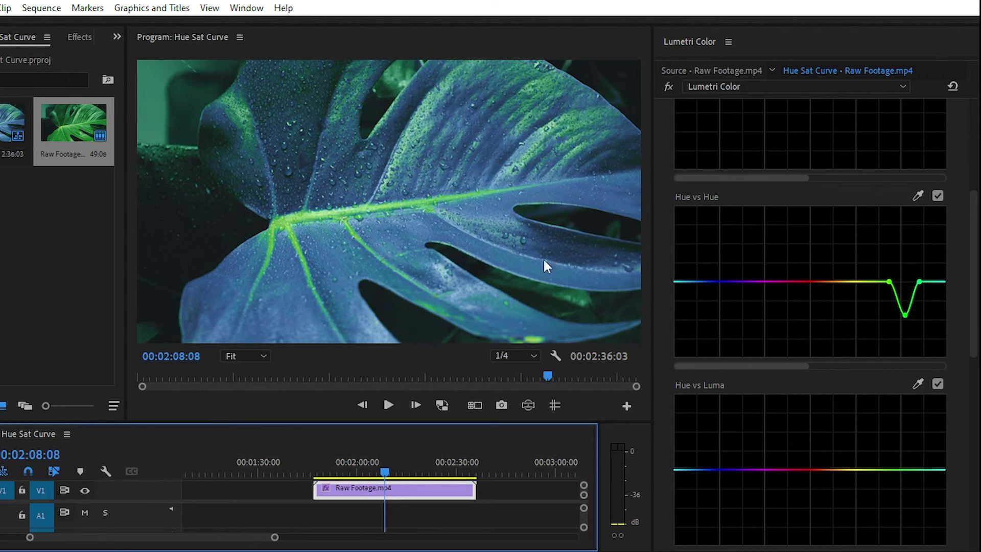
- Sample the green vein with the Hue vs Hue eyedropper and drag its point down to widen the dip
click(917, 194)
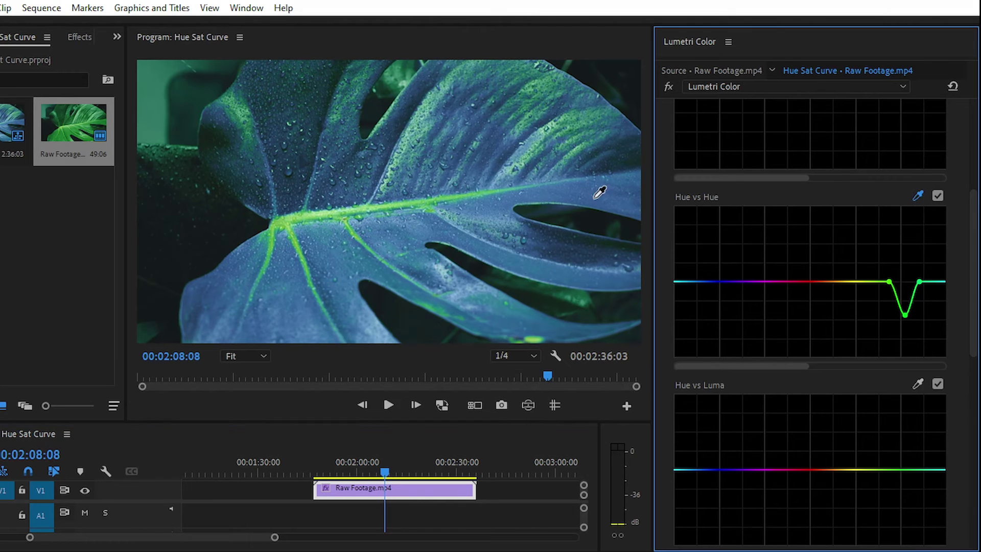
click(307, 216)
drag(888, 283, 888, 315)
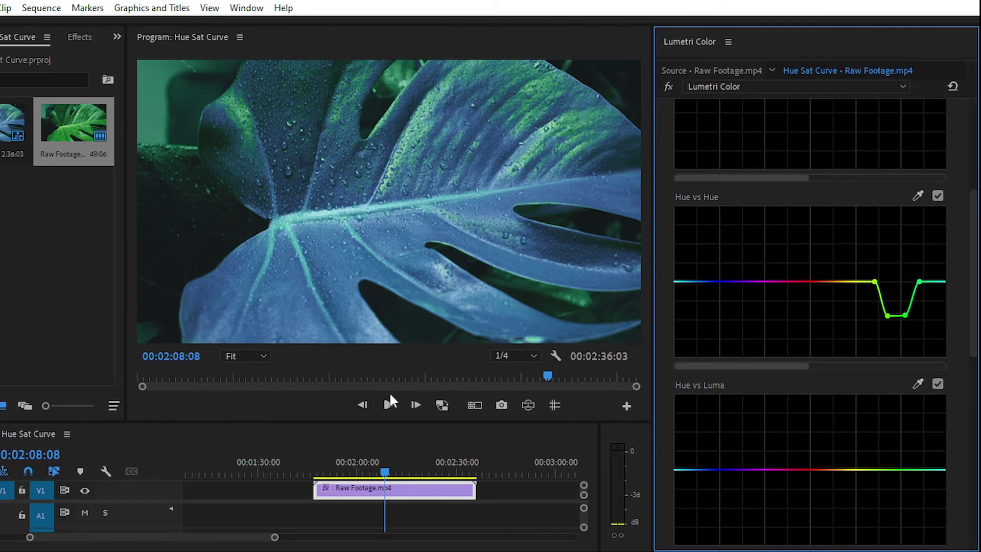
- Toggle the Lumetri fx bypass during playback from about 01:50 to compare against the original green
click(668, 88)
click(325, 471)
key(space)
click(667, 87)
click(667, 86)
click(667, 86)
click(668, 87)
click(667, 86)
click(667, 87)
key(space)
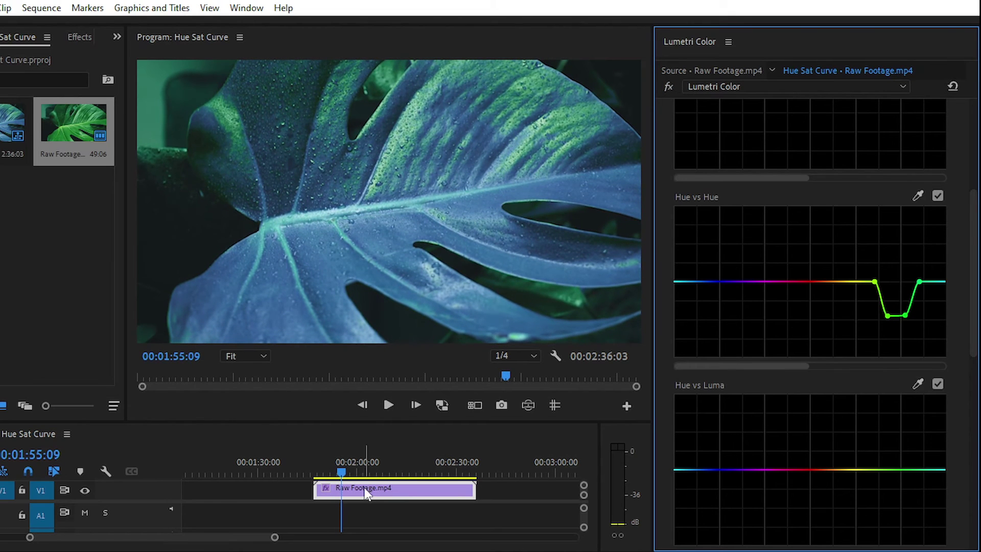
- At 00:02:07:04, drag the dip's right point lower so the leaf turns purple
click(381, 471)
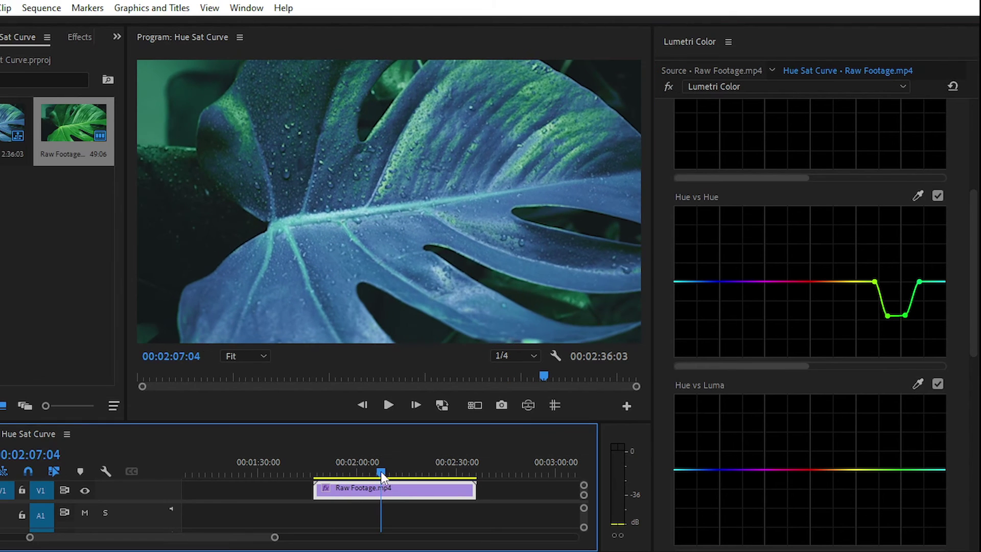
click(904, 316)
drag(905, 321, 888, 337)
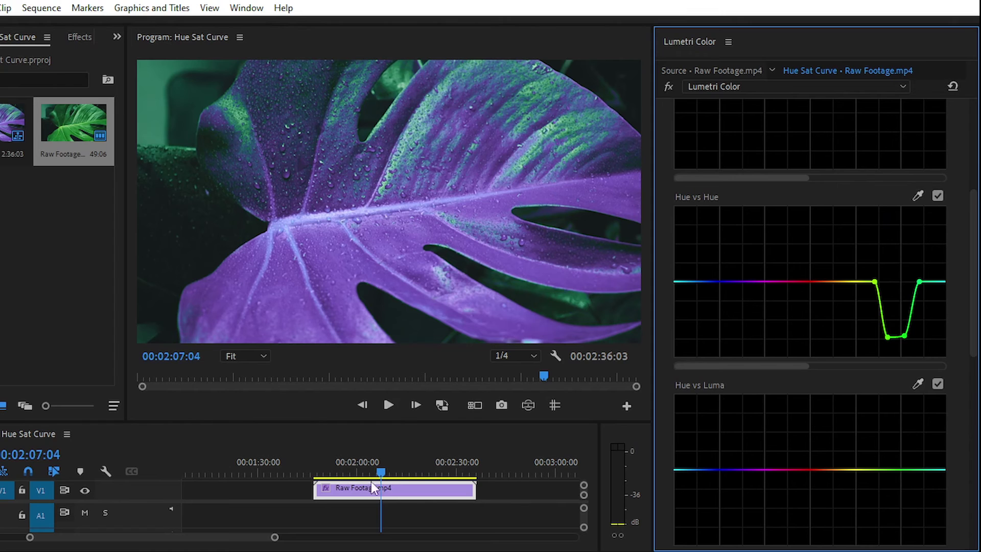
mouse_move(377, 472)
mouse_down()
mouse_move(327, 474)
mouse_move(372, 472)
mouse_up()
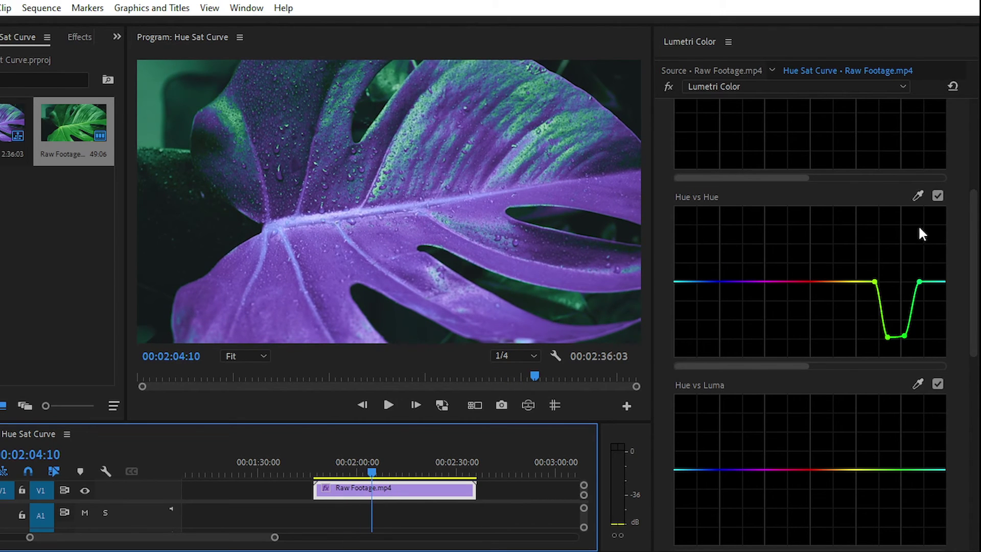
- Sample a leftover green patch in Hue vs Hue and pull its new point down toward purple
click(917, 195)
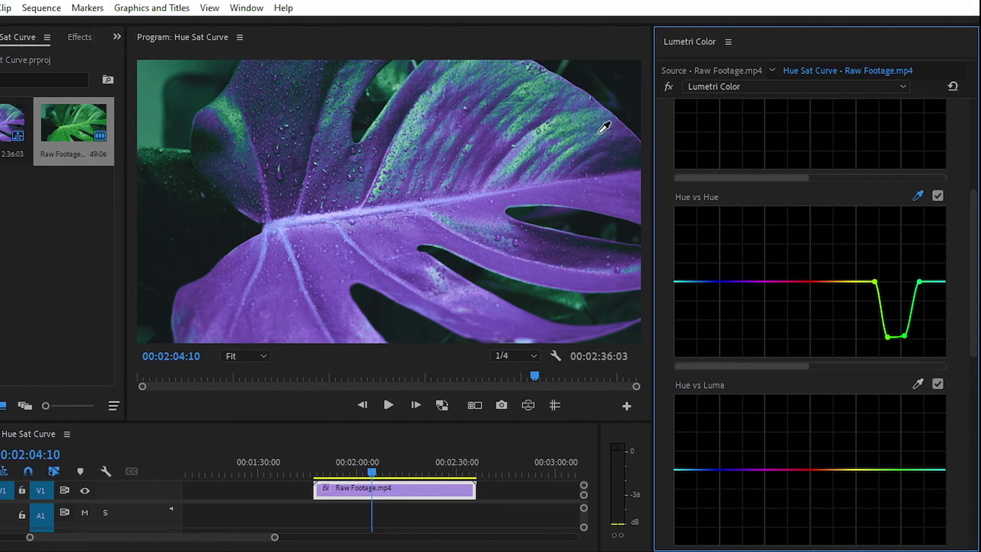
click(569, 113)
drag(919, 282, 919, 333)
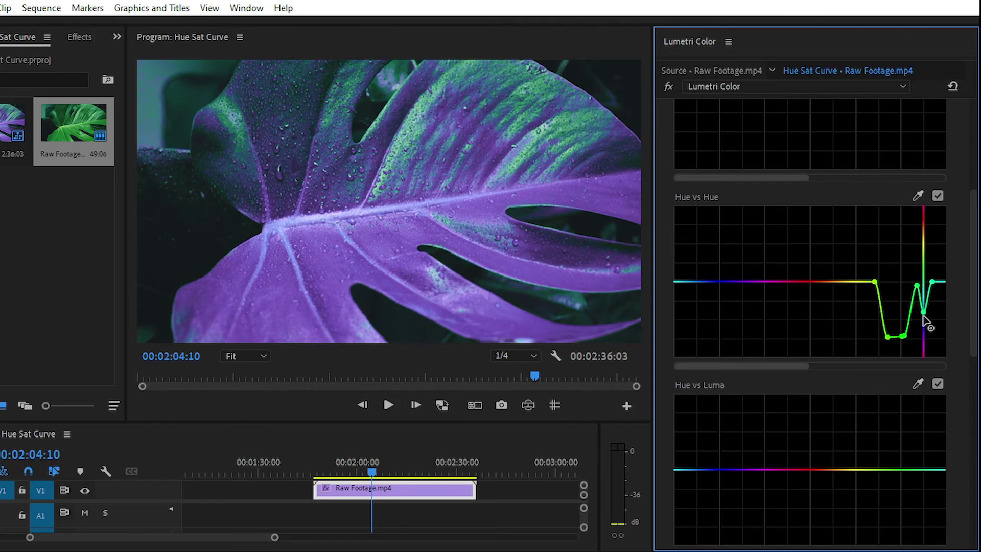
click(325, 472)
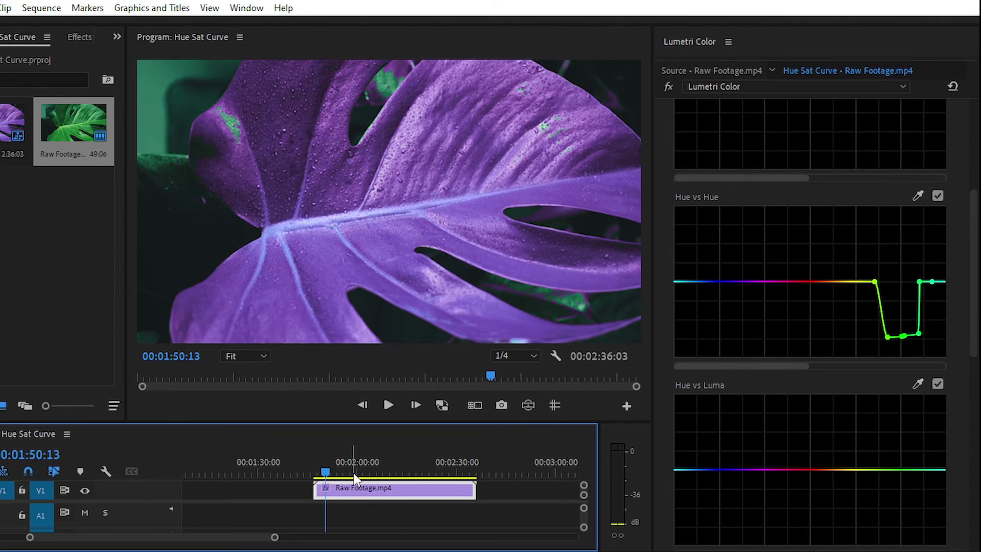